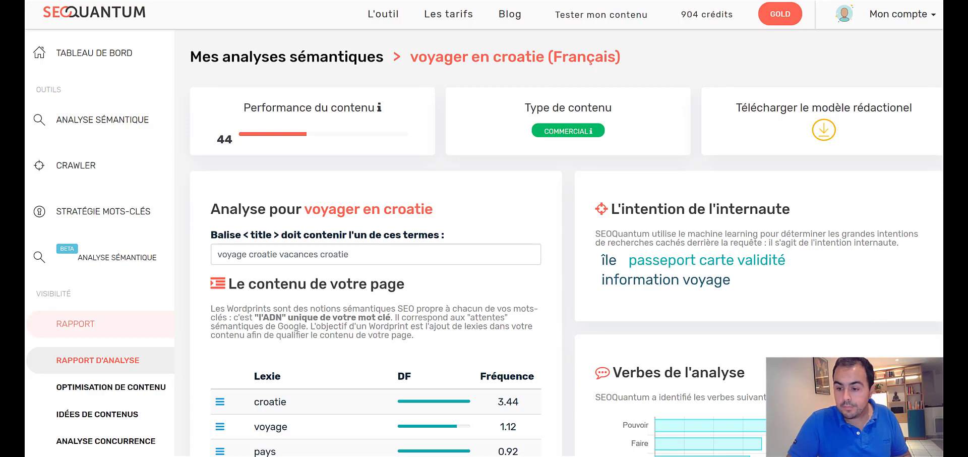
Review the lexies, verbs and paragraph suggestions in the "voyager en croatie" analysis report, including the writing model for Intention n°2.
scroll(569, 227, down, 15)
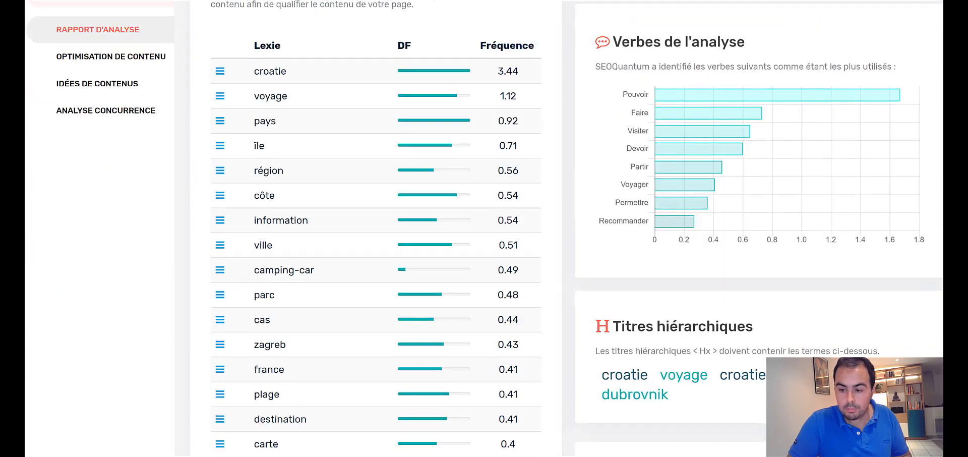
scroll(569, 227, up, 3)
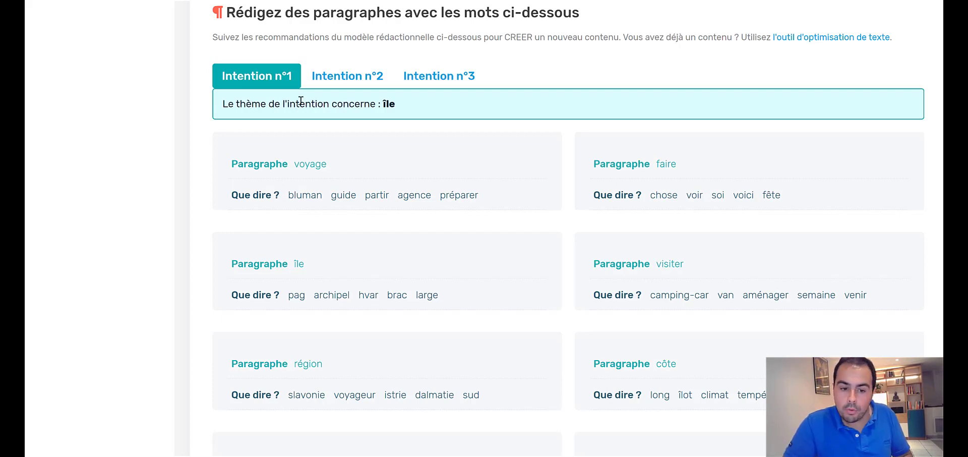
click(334, 81)
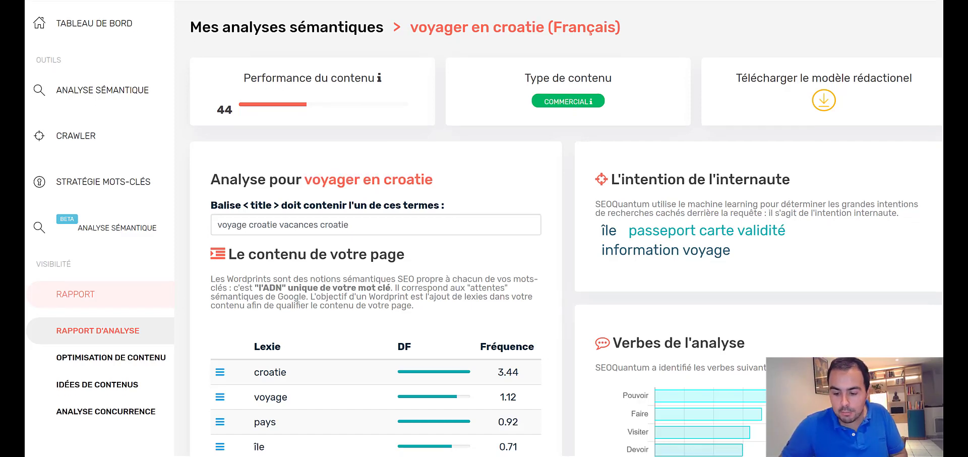
Compare the report's discovered questions from the content analysis with those from Google Suggest, expanding the group "Qui voyager en croatie visa ?".
scroll(485, 229, down, 4)
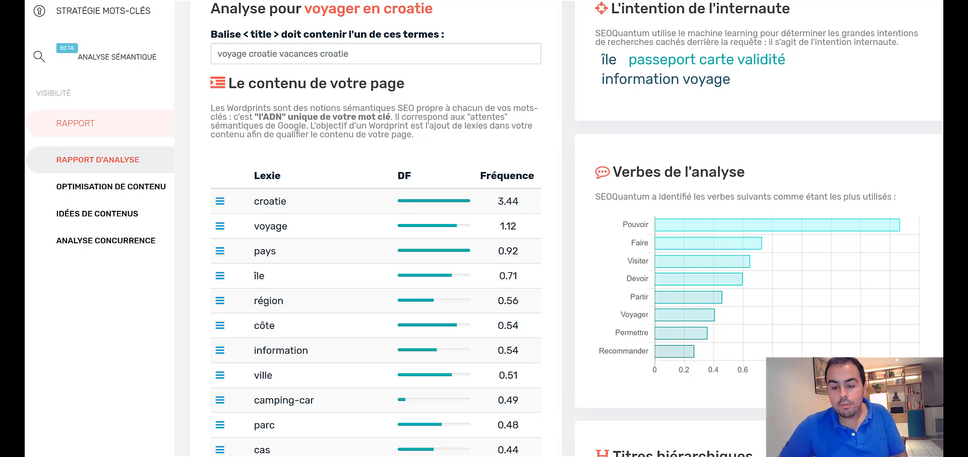
scroll(485, 228, down, 3)
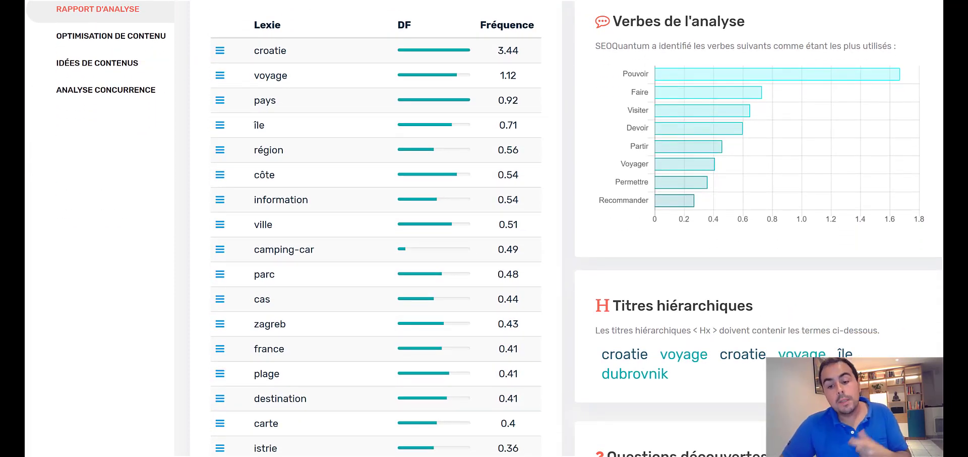
scroll(485, 227, down, 4)
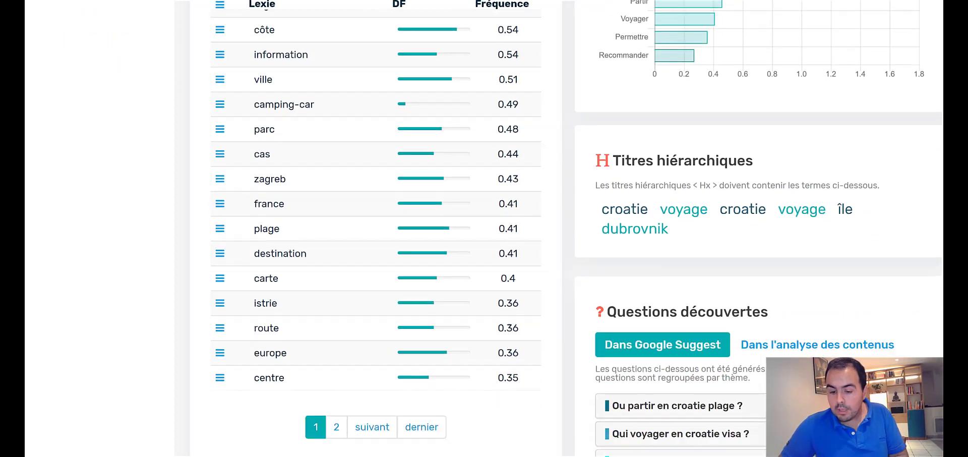
scroll(484, 227, down, 3)
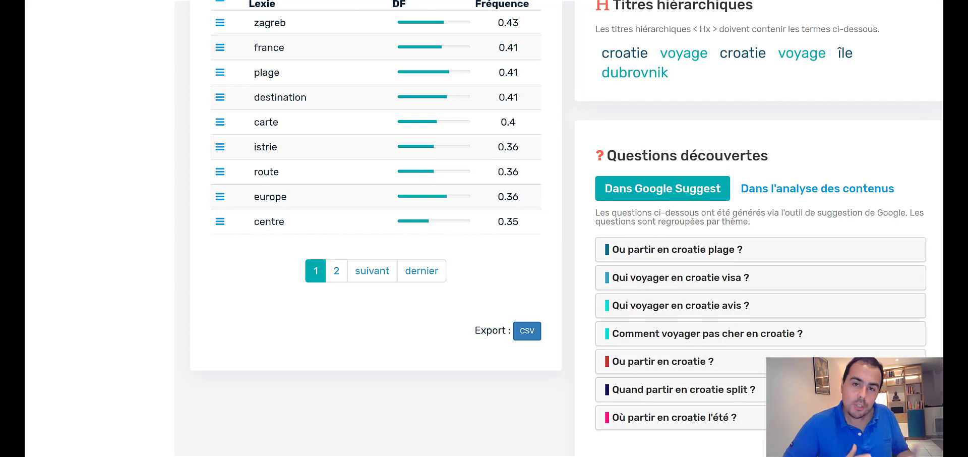
click(866, 189)
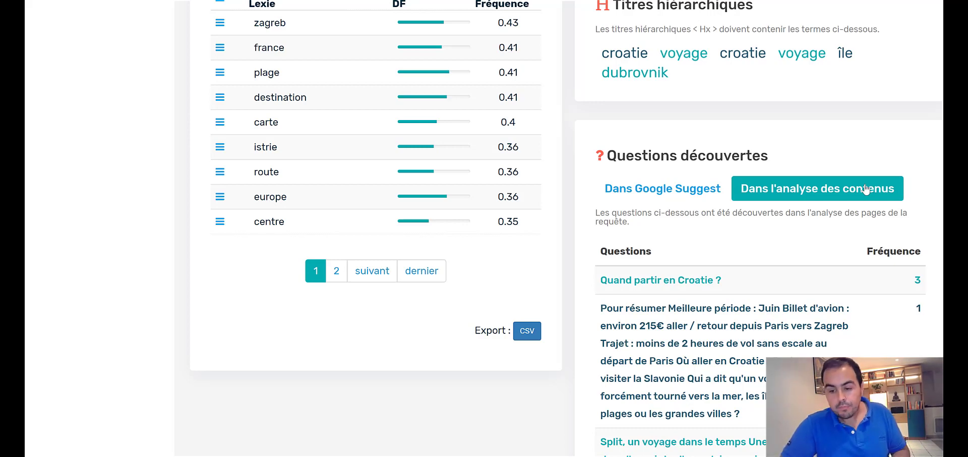
click(708, 191)
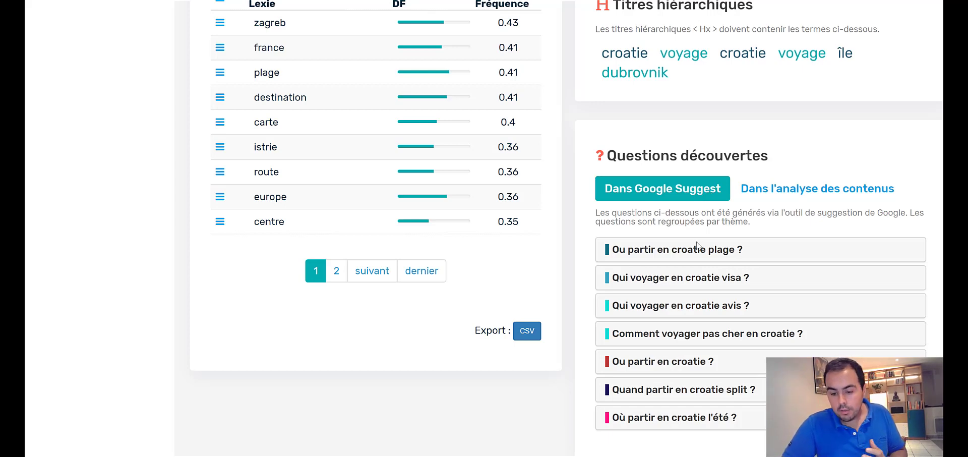
click(725, 285)
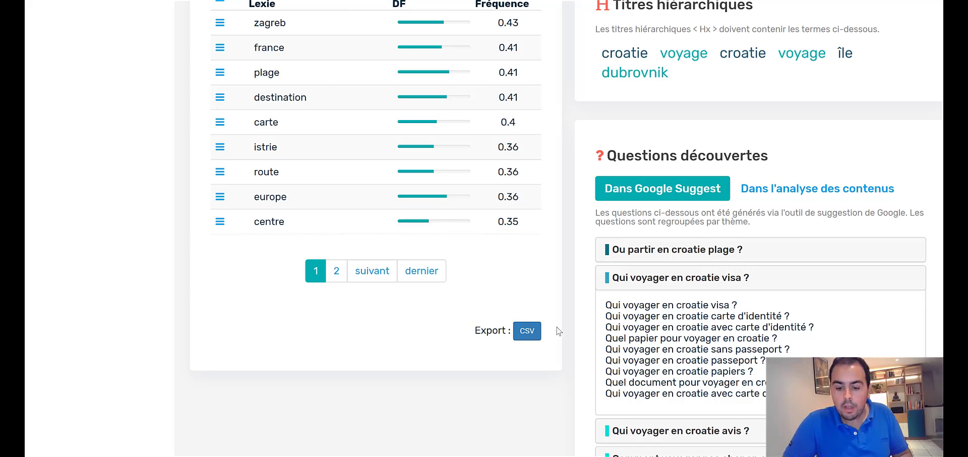
scroll(555, 399, down, 1)
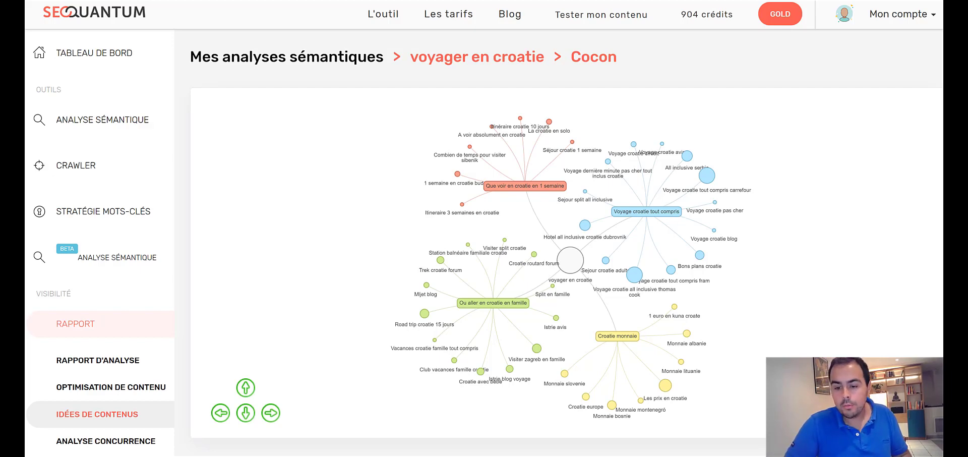
Examine the content ideas for "voyager en croatie": the topic cocoon map and the suggested new pages by theme.
scroll(555, 252, down, 7)
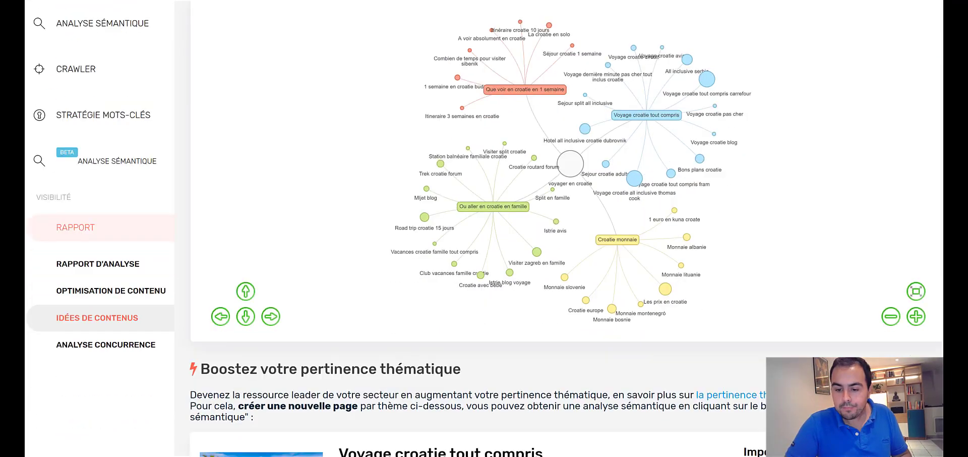
scroll(555, 253, down, 2)
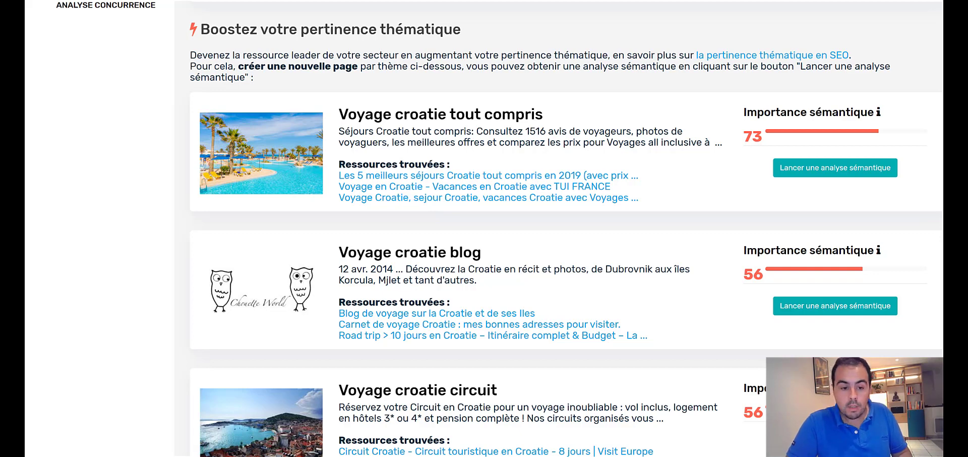
scroll(566, 229, down, 20)
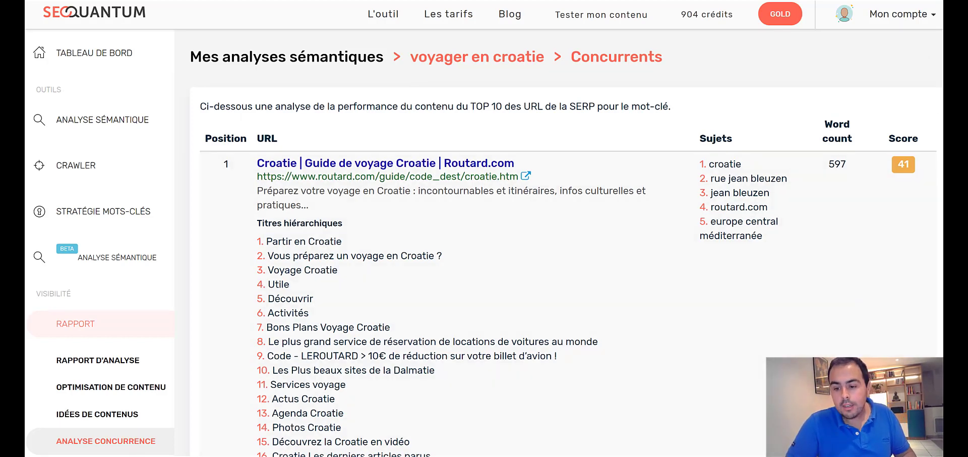
Examine the competitor analysis of the top 10 URLs, comparing their headings, subjects, word counts and content scores.
scroll(484, 227, down, 8)
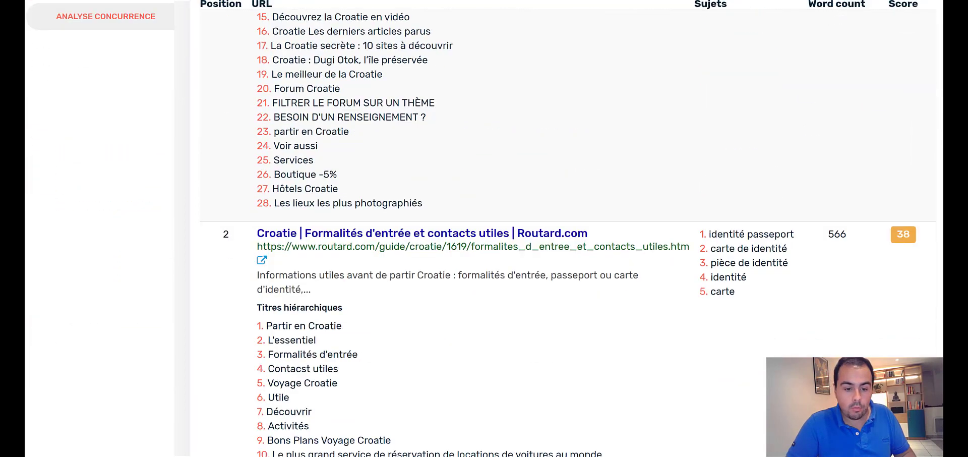
scroll(484, 227, down, 3)
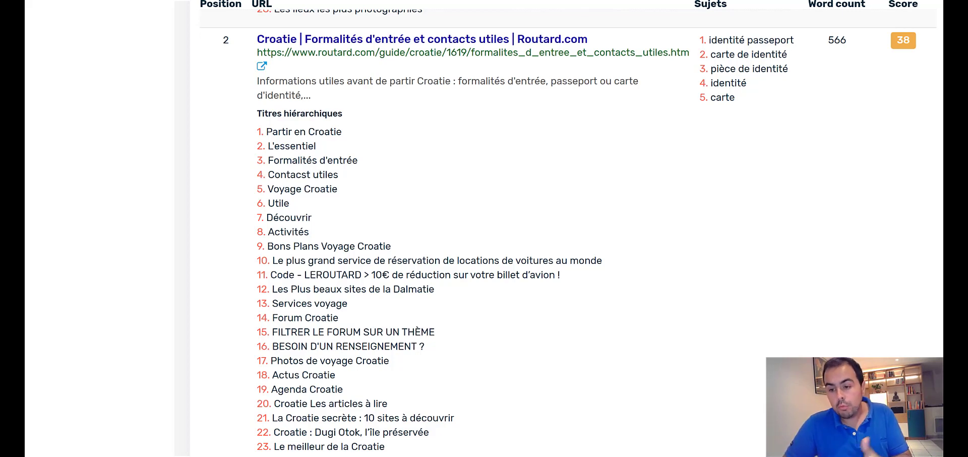
mouse_move(901, 45)
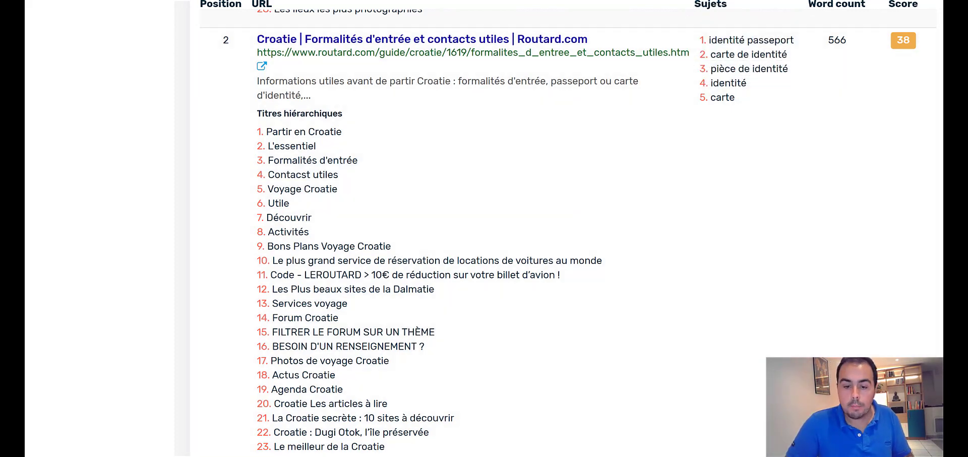
scroll(741, 150, down, 2)
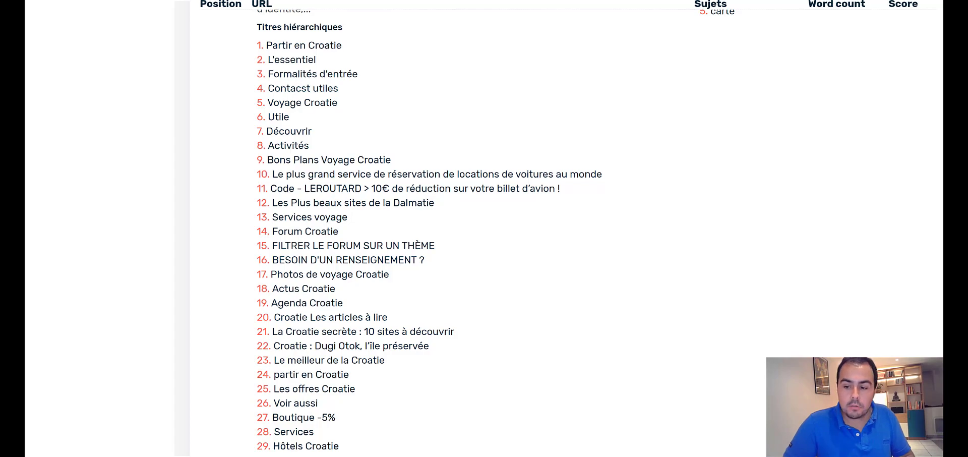
scroll(555, 227, down, 20)
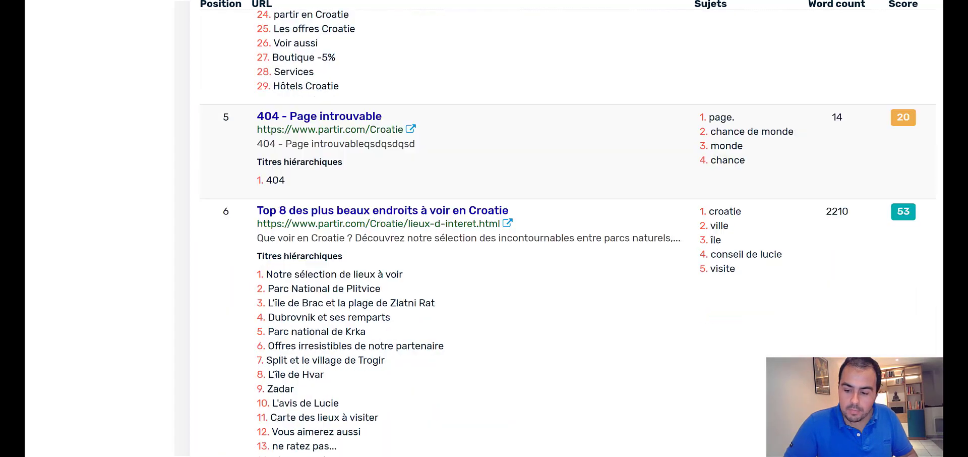
scroll(564, 227, down, 15)
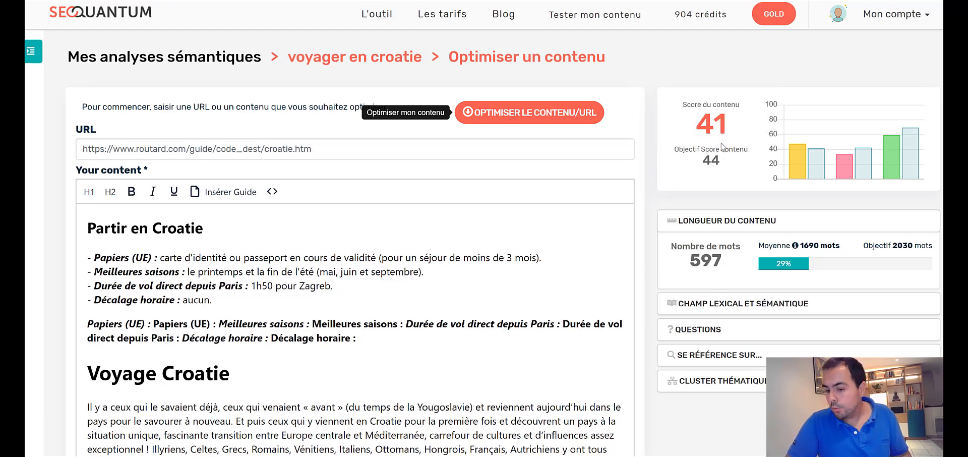
Inspect the Routard page's content score, its breakdown against the competition average, and its content length target.
mouse_move(792, 166)
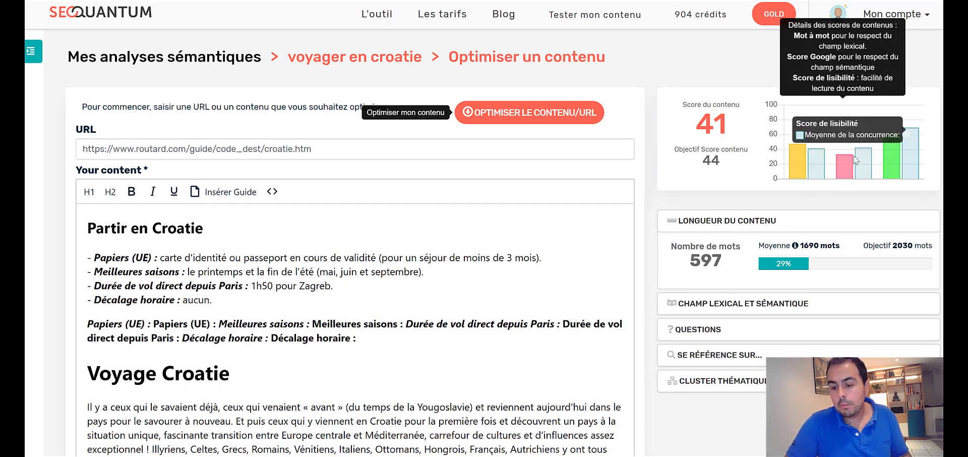
mouse_move(806, 150)
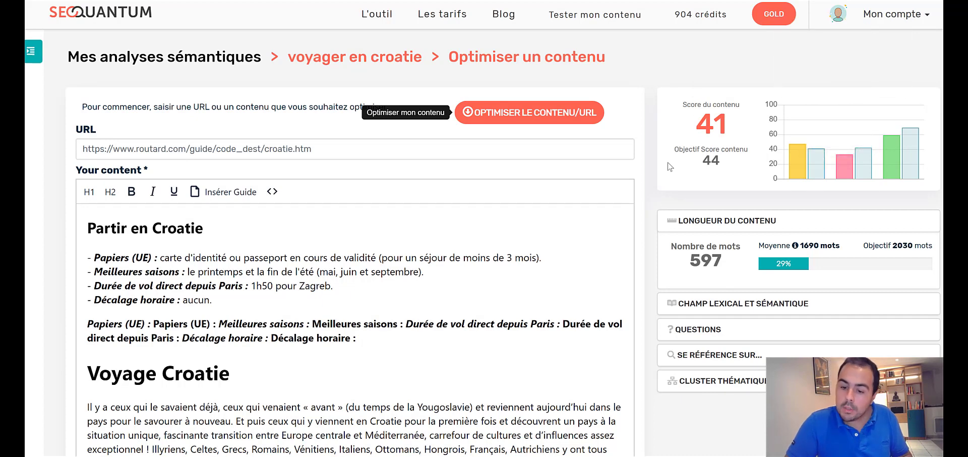
mouse_move(710, 159)
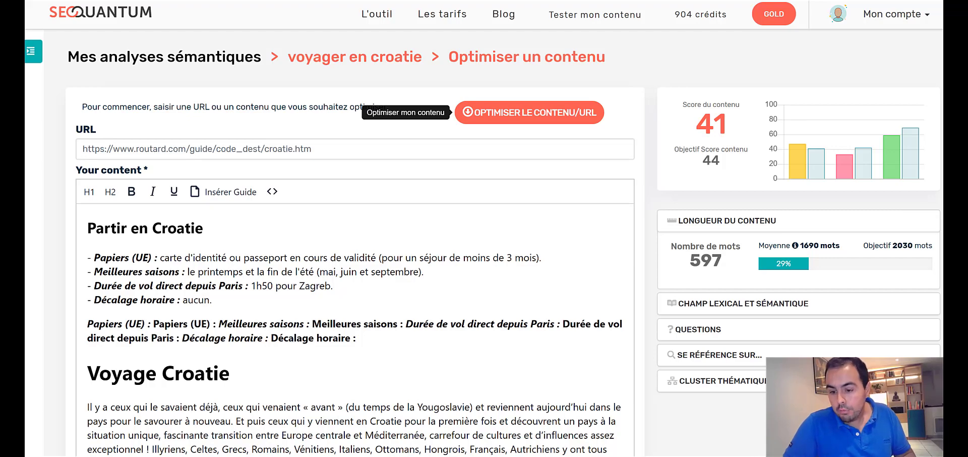
scroll(485, 229, down, 3)
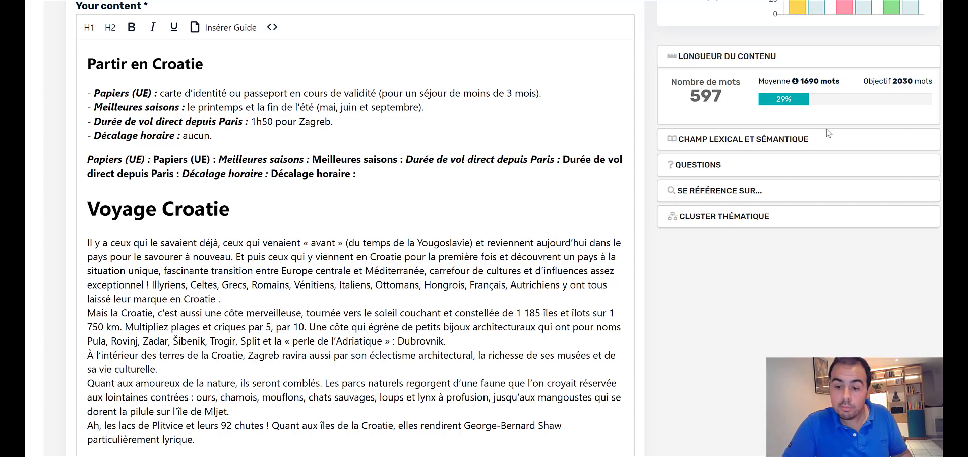
Review the lexical field keyword suggestions for the Routard content and read through the suggested questions to answer.
click(746, 143)
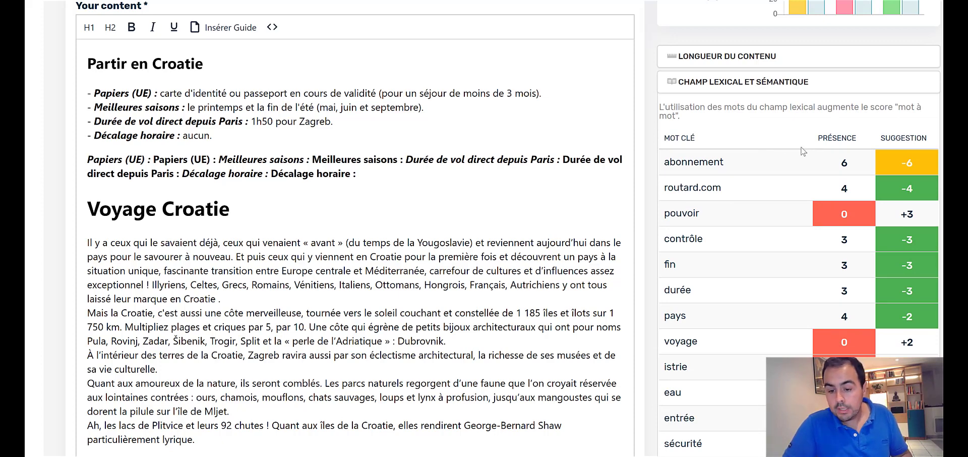
click(756, 82)
click(712, 112)
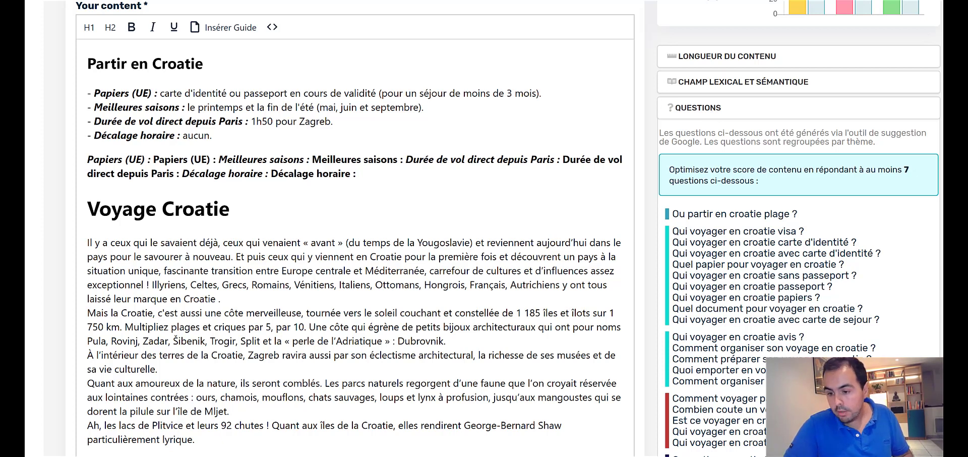
scroll(353, 228, down, 6)
scroll(353, 227, up, 6)
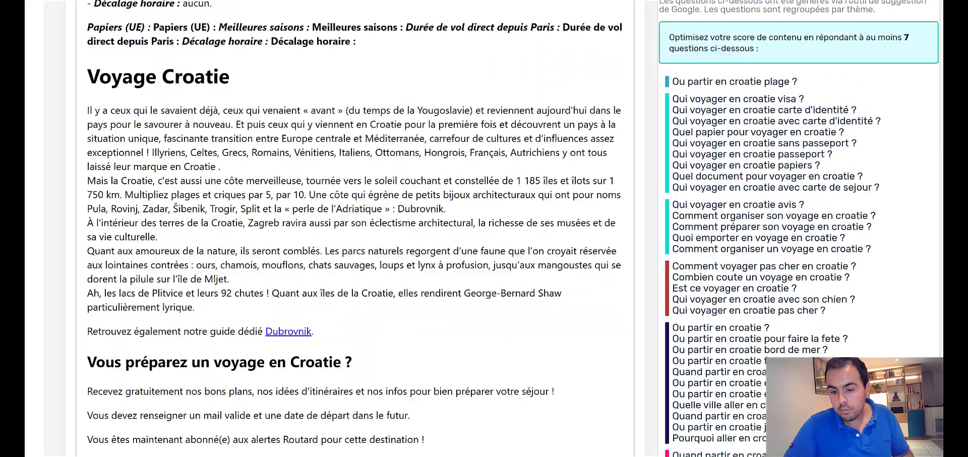
scroll(353, 227, down, 5)
scroll(353, 228, up, 4)
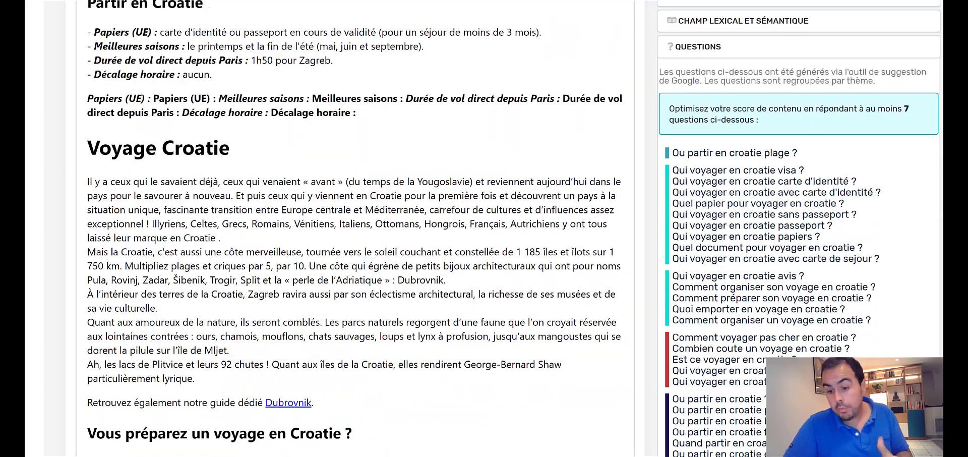
Check the subjects perceived in the Routard content and show the thematic cluster recommendations.
click(719, 57)
click(721, 76)
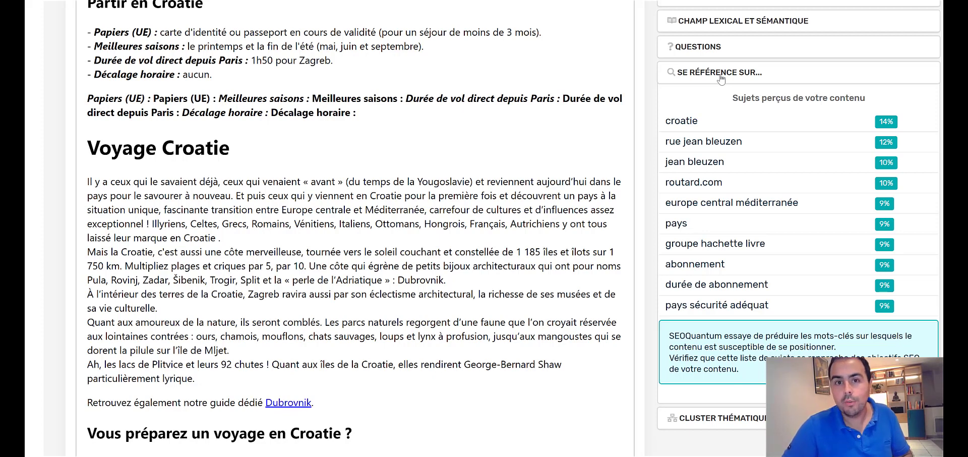
click(721, 76)
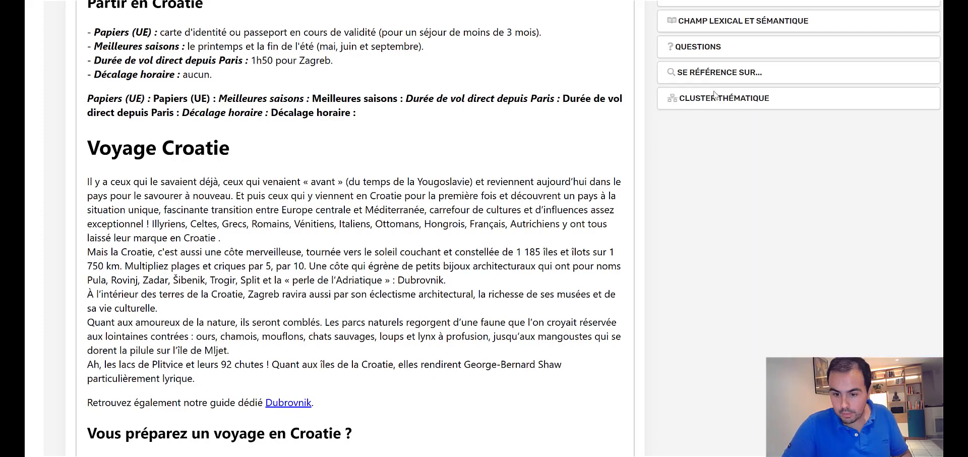
click(715, 103)
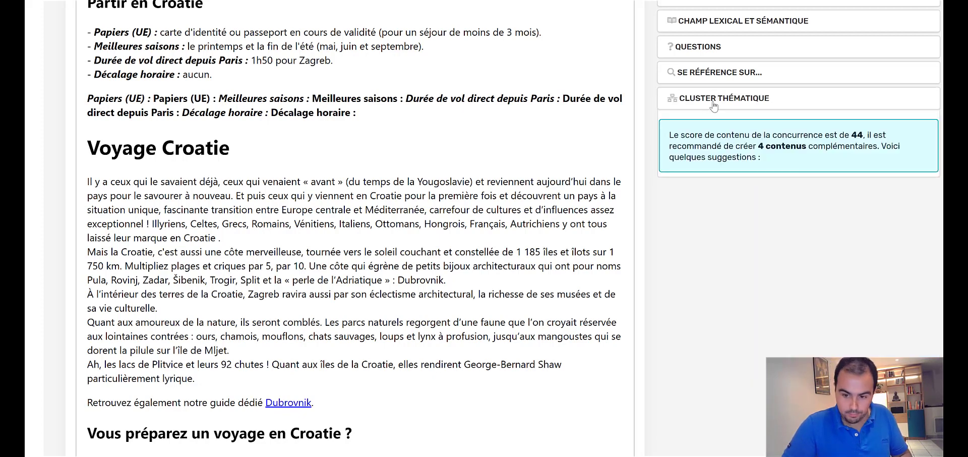